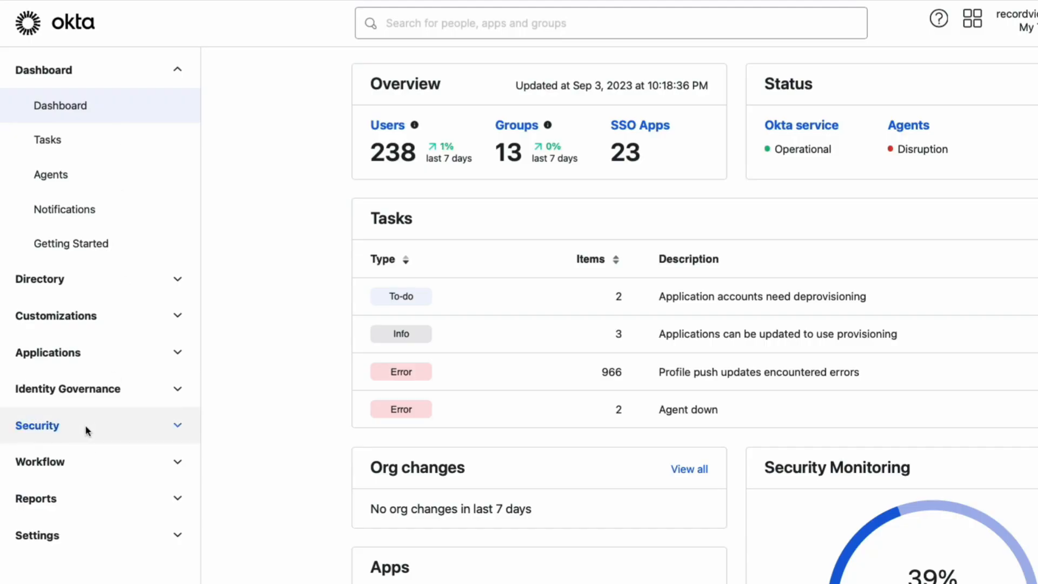
Navigate to Security > Delegated Authentication in the admin sidebar
left_click(37, 426)
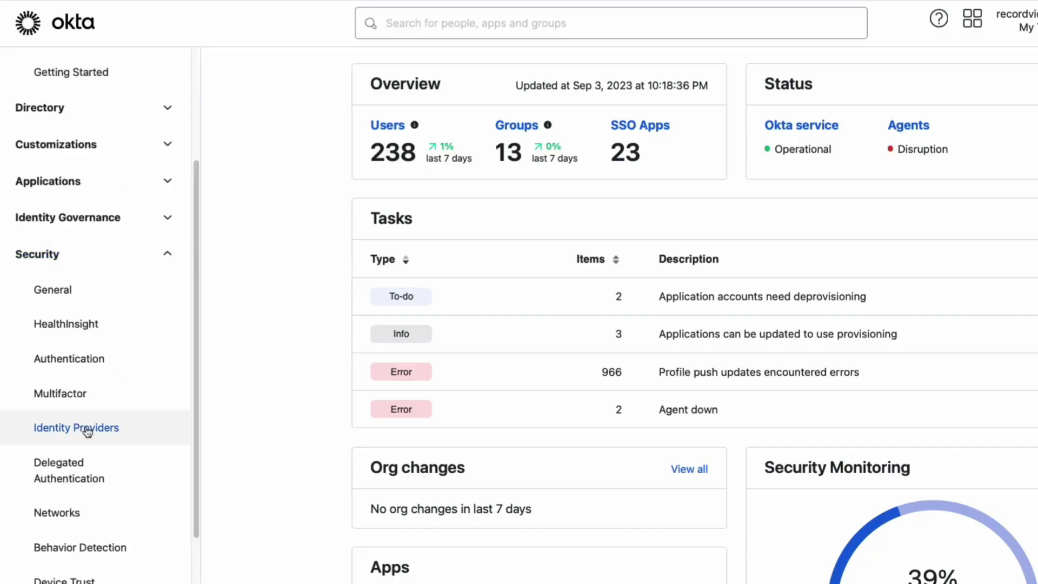
left_click(90, 475)
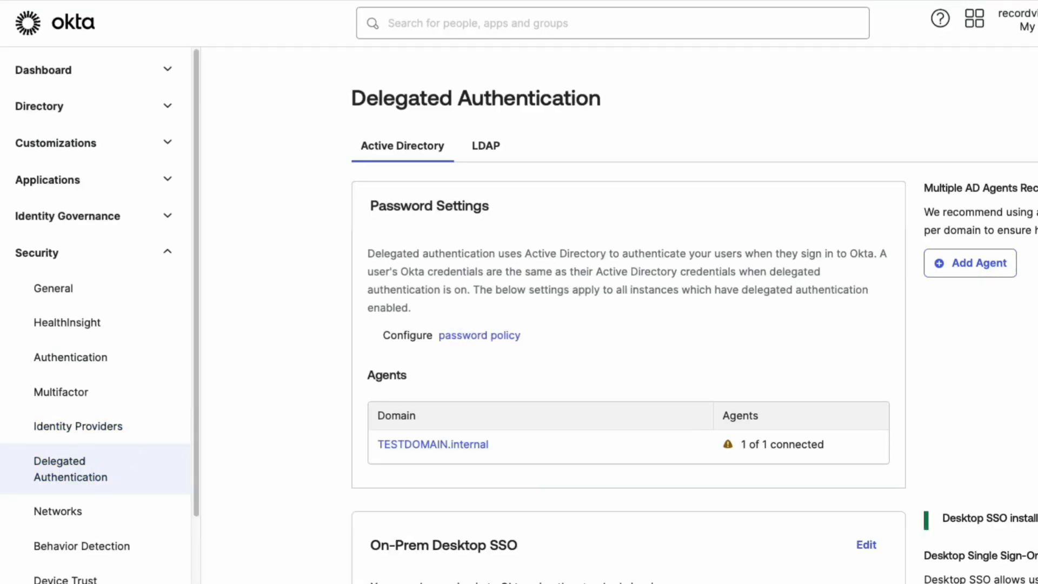
scroll(627, 410, "down", 3)
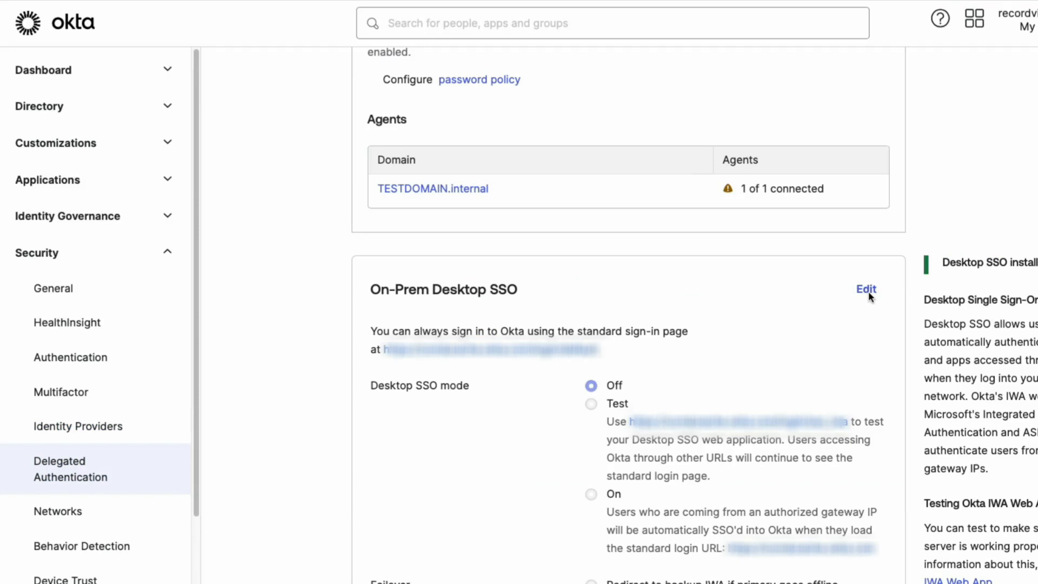
Edit On-Prem Desktop SSO and delete the primary IWA agent, confirming with Delete Agent
left_click(867, 288)
scroll(680, 296, "down", 5)
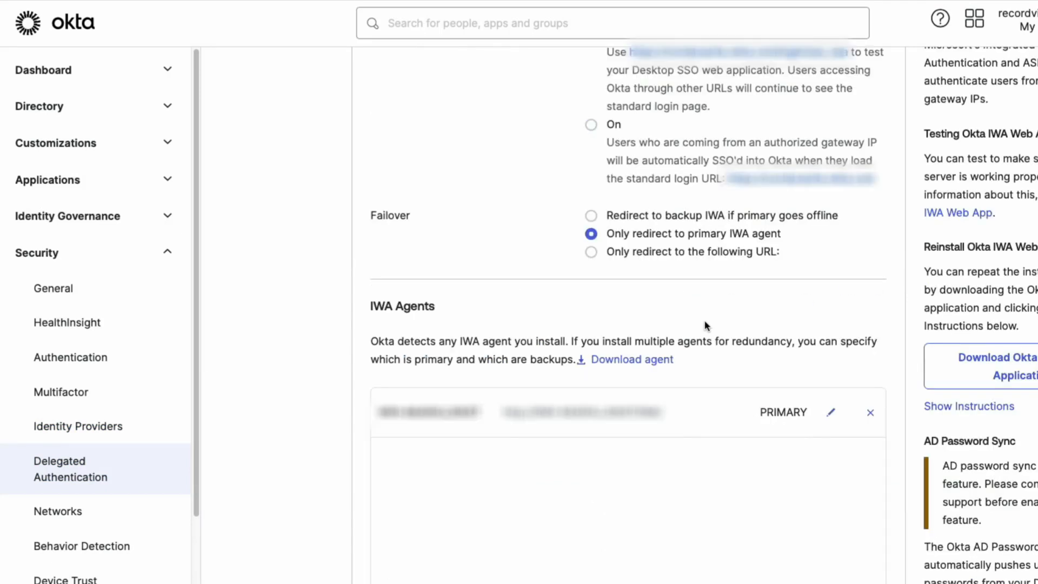
left_click(870, 415)
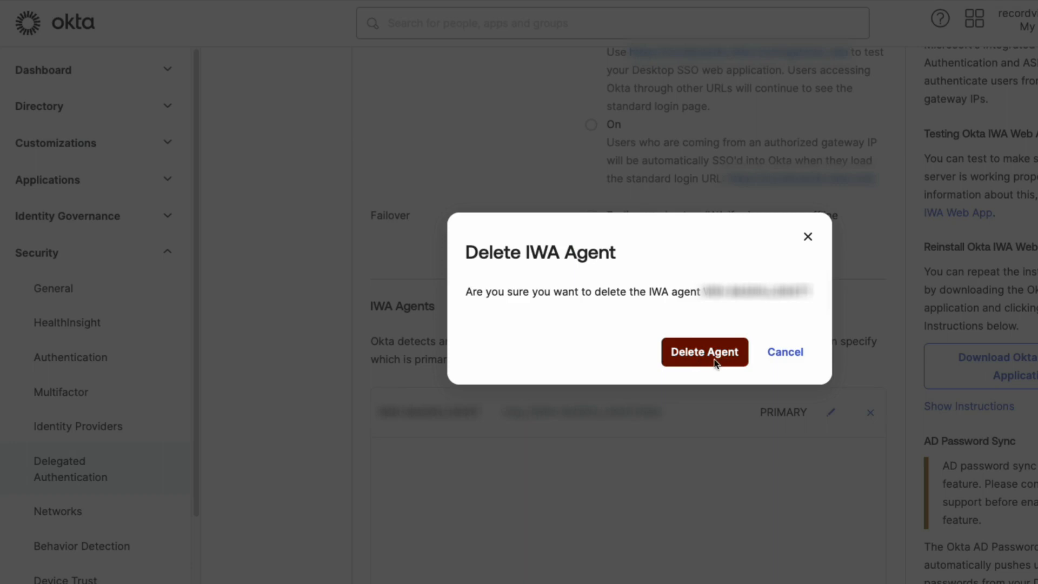
left_click(808, 237)
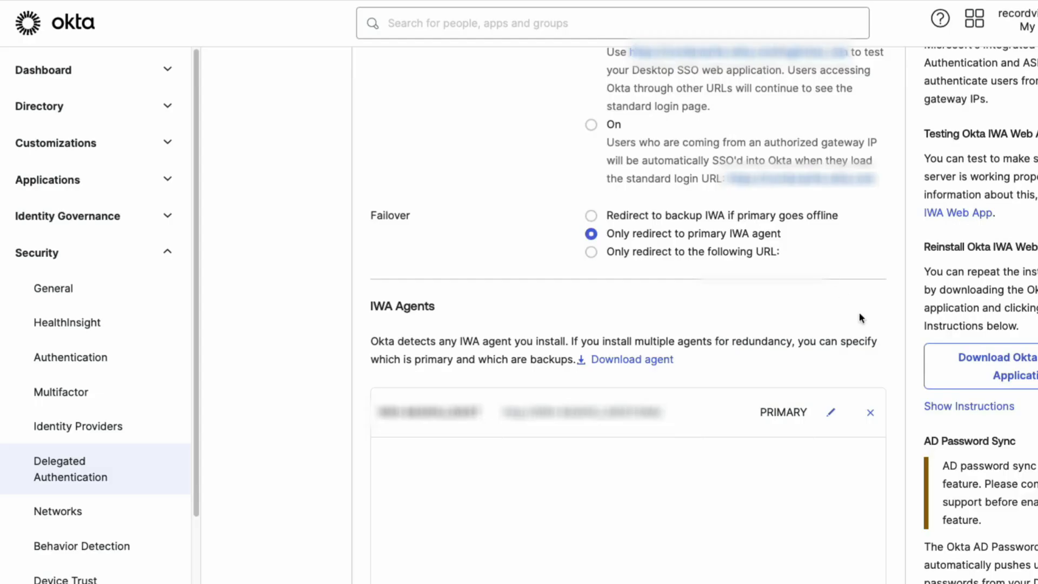
scroll(858, 312, "down", 3)
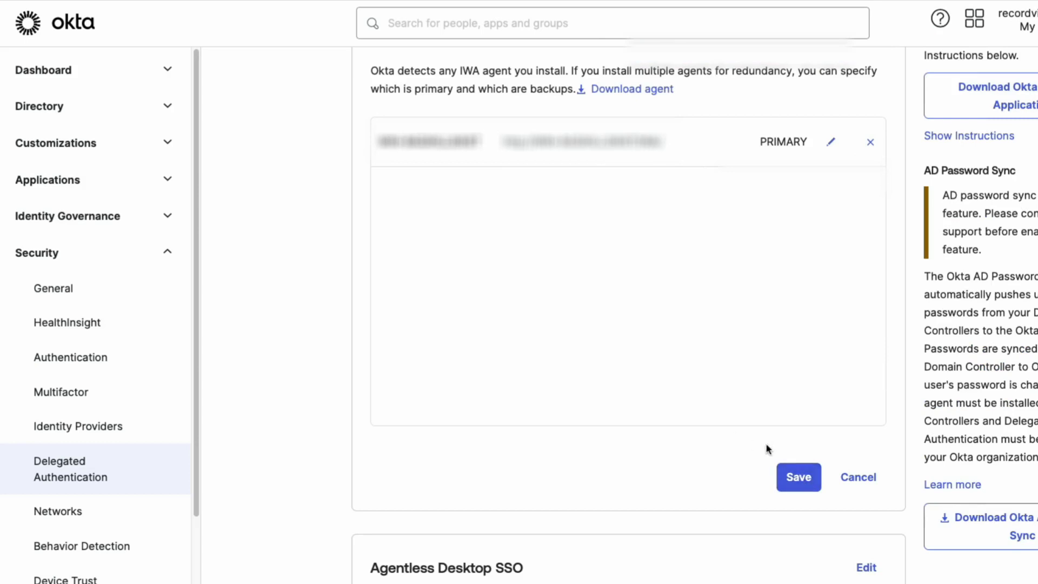